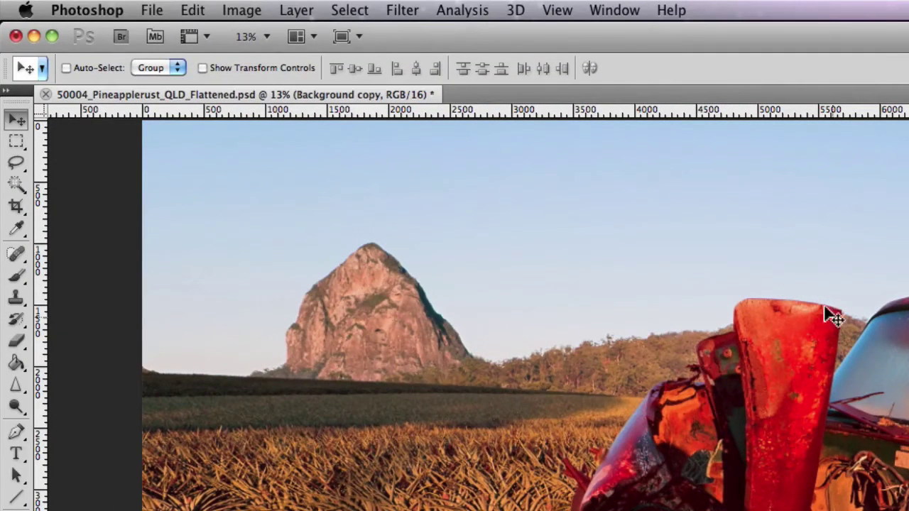
Step: Open the Filter > Blur > Gaussian Blur dialog for the Background copy layer
left_click(402, 10)
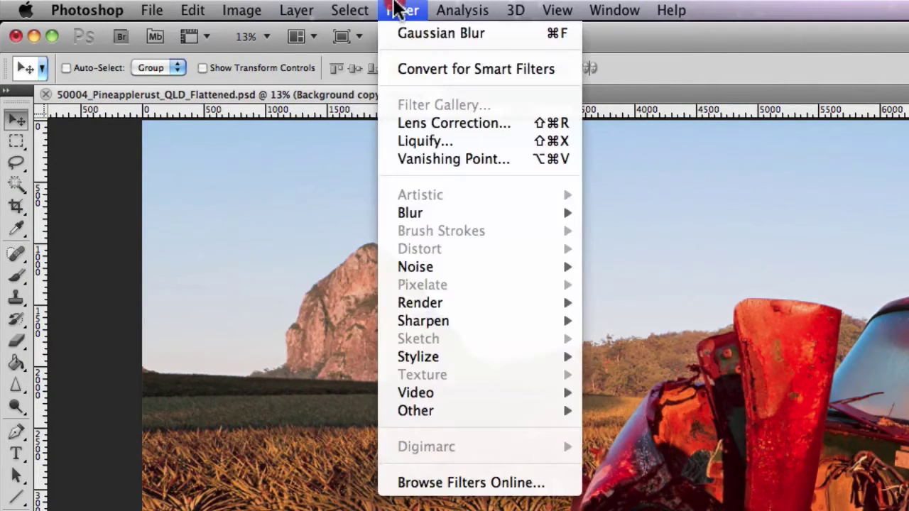
mouse_move(517, 213)
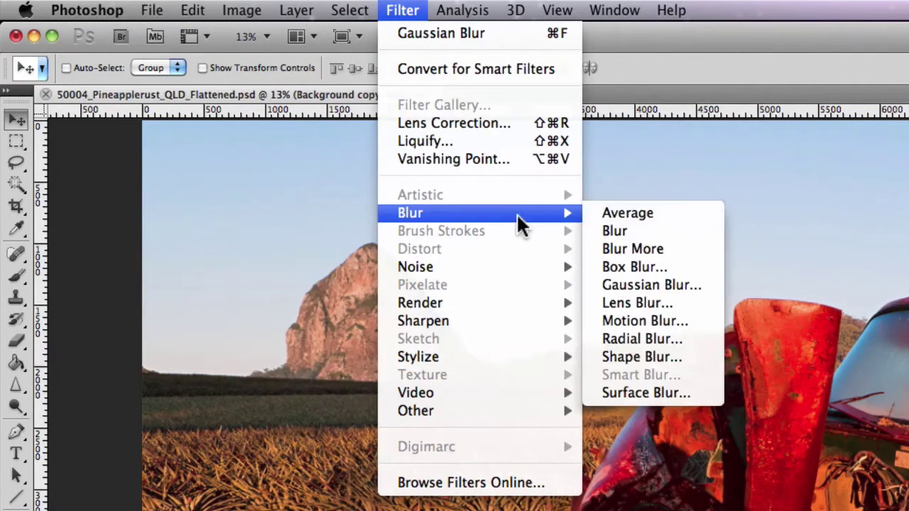
left_click(703, 283)
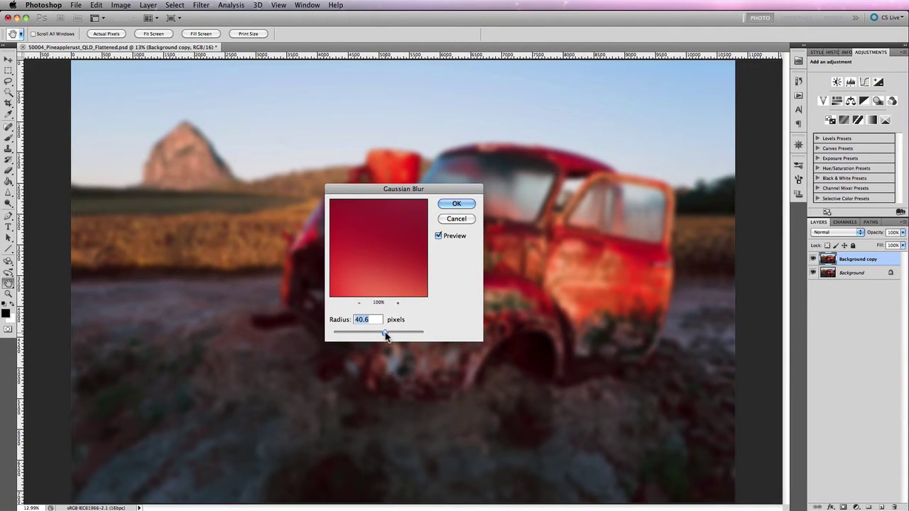
Step: Set the Gaussian Blur radius to 50.3 pixels, toggling Preview to compare blurred and sharp views
mouse_move(385, 332)
left_mouse_down()
mouse_move(346, 336)
mouse_move(413, 336)
mouse_move(390, 337)
left_mouse_up()
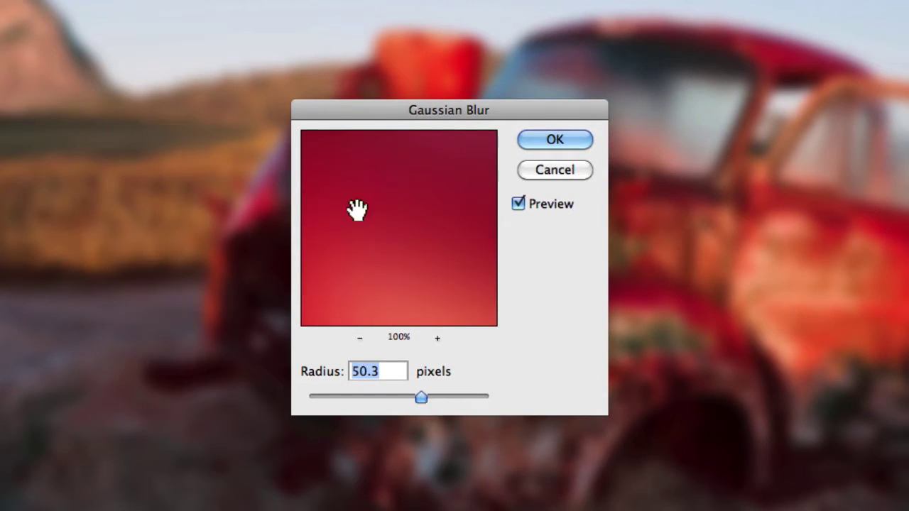
left_click_drag(413, 243, 406, 238)
left_click_drag(405, 229, 404, 215)
left_click(517, 204)
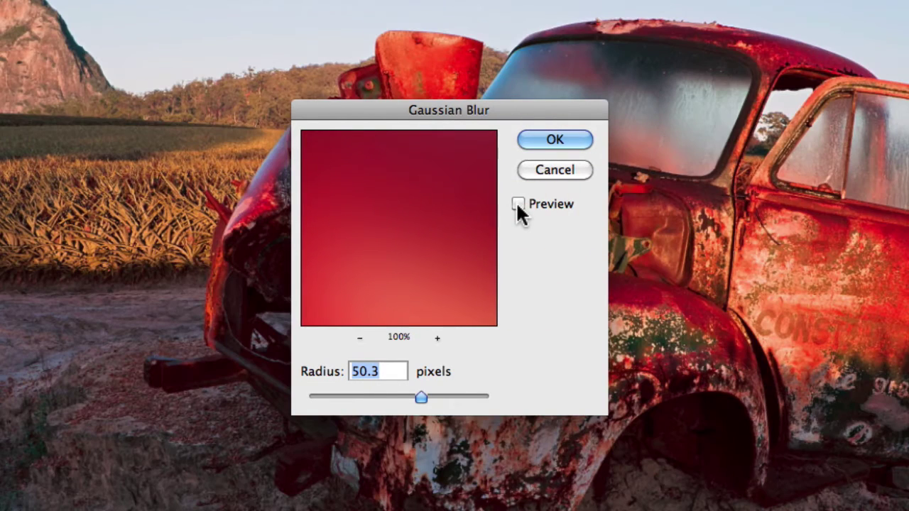
left_click(518, 205)
left_click(518, 205)
left_click(517, 205)
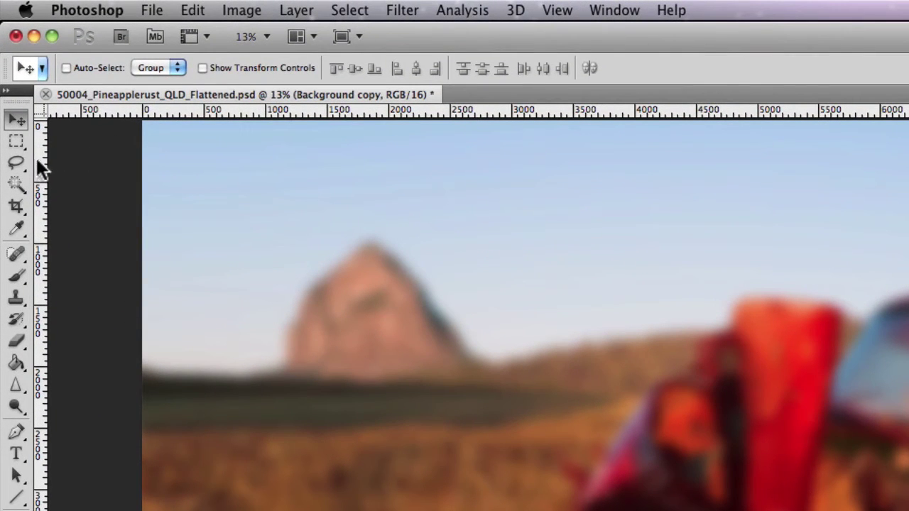
Step: Switch to the Lasso tool to draw a freehand selection around the truck
left_click(17, 162)
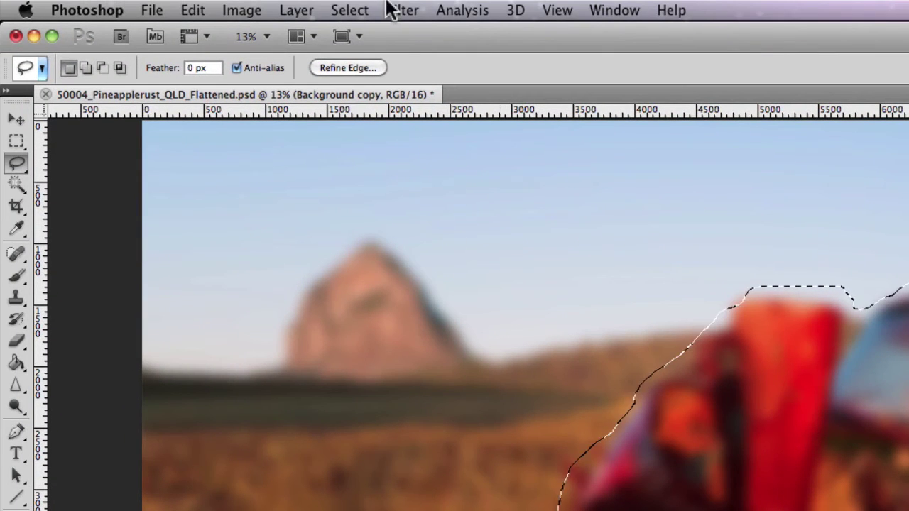
Step: Invert the selection and add a layer mask so the truck shows sharp through the blurred copy
left_click(350, 10)
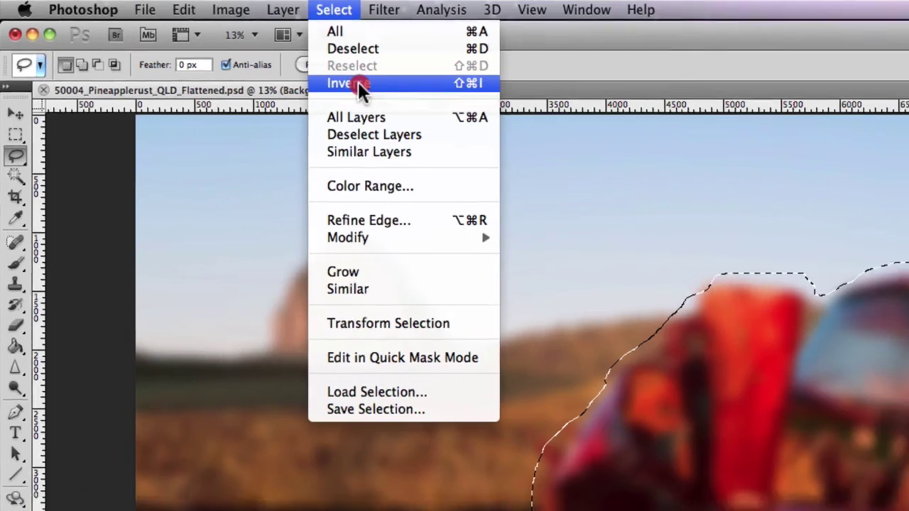
left_click(375, 86)
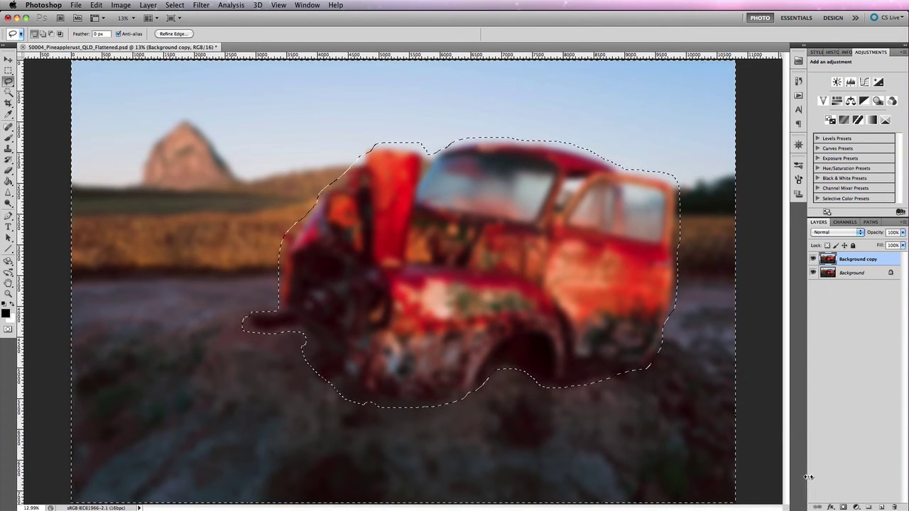
left_click(843, 507)
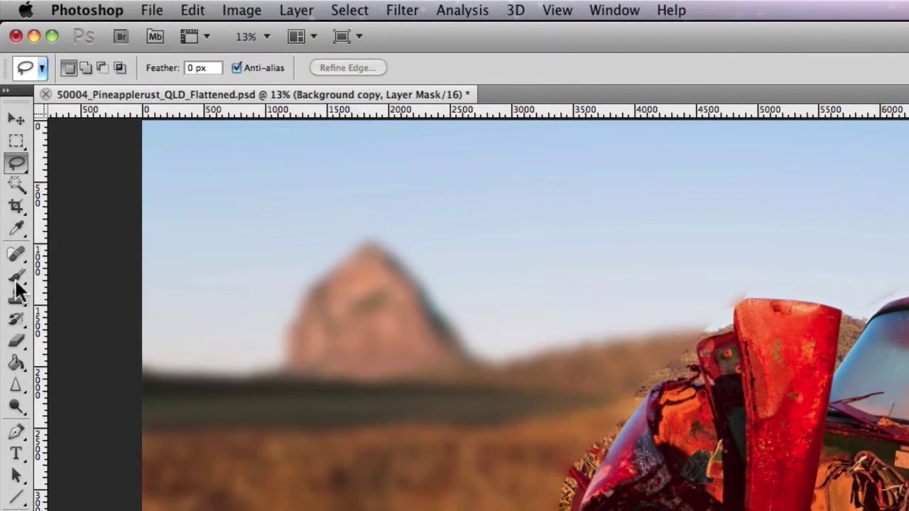
Step: With the Brush at size 1500 and swapped colours, paint the mask to reveal the ground left of the truck
left_click(9, 139)
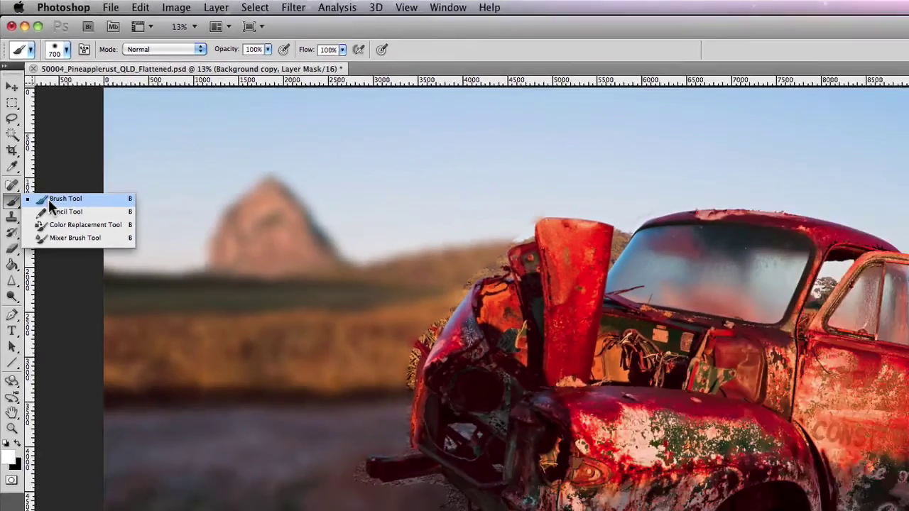
left_click(89, 272)
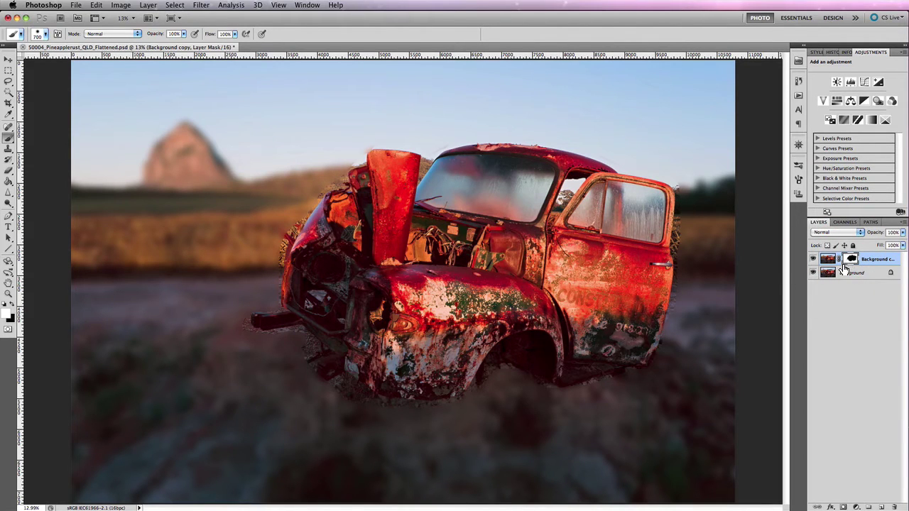
left_click(12, 305)
key("bracketright")
key("bracketright")
key("bracketright")
key("bracketright")
key("bracketright")
key("bracketright")
key("bracketright")
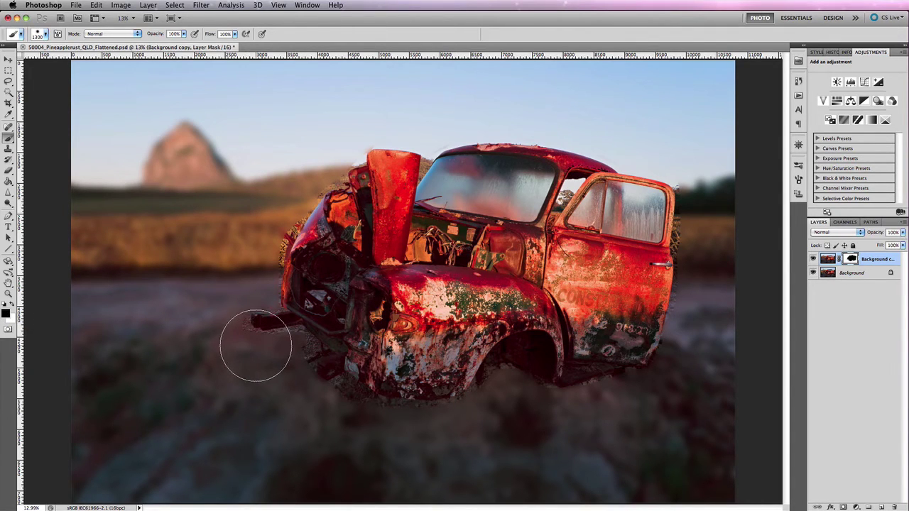
key("bracketright")
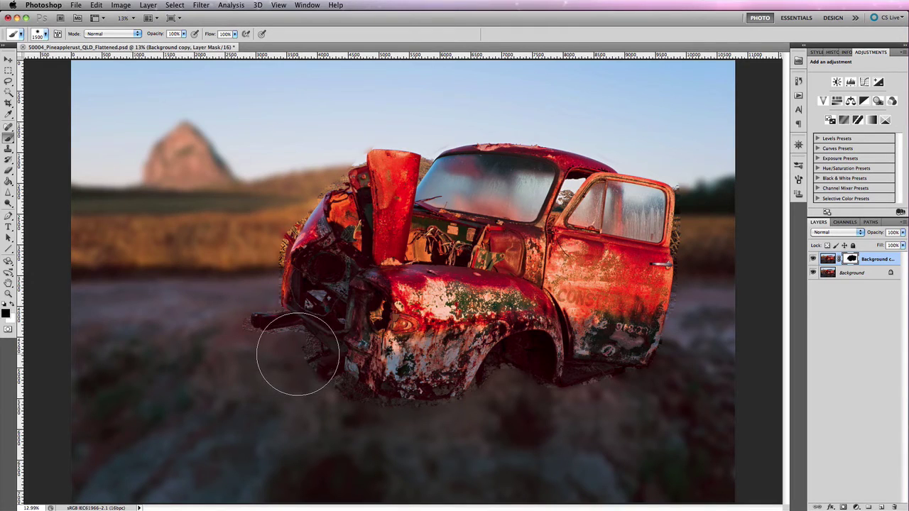
mouse_move(304, 353)
left_mouse_down()
mouse_move(118, 381)
mouse_move(90, 397)
mouse_move(155, 387)
mouse_move(69, 422)
mouse_move(118, 391)
mouse_move(300, 359)
mouse_move(400, 364)
mouse_move(366, 365)
mouse_move(362, 386)
mouse_move(483, 375)
mouse_move(518, 362)
mouse_move(520, 373)
mouse_move(552, 377)
mouse_move(615, 349)
mouse_move(740, 391)
mouse_move(611, 369)
mouse_move(593, 358)
mouse_move(586, 307)
left_mouse_up()
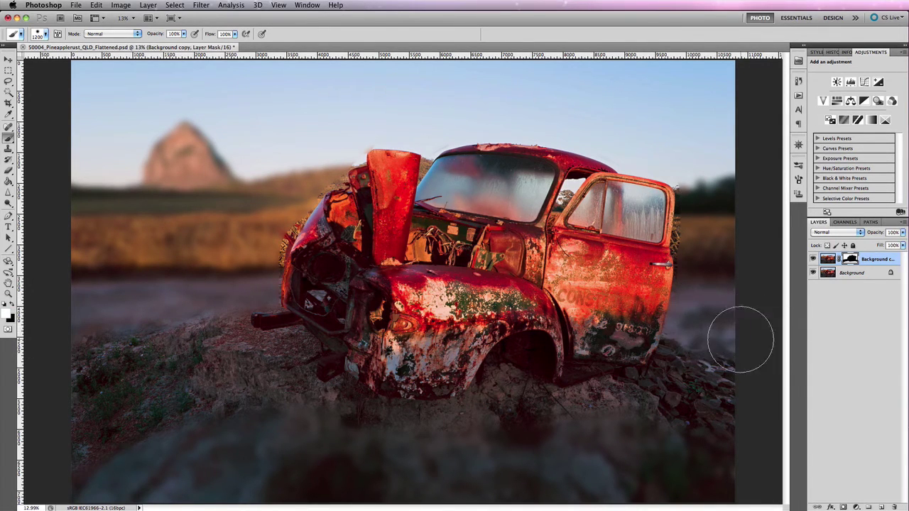
Step: With a smaller brush, paint the door's right edge, windshield corner, hood top and left front edge
key("bracketleft")
key("bracketleft")
key("bracketleft")
key("bracketleft")
key("bracketleft")
key("bracketleft")
key("bracketleft")
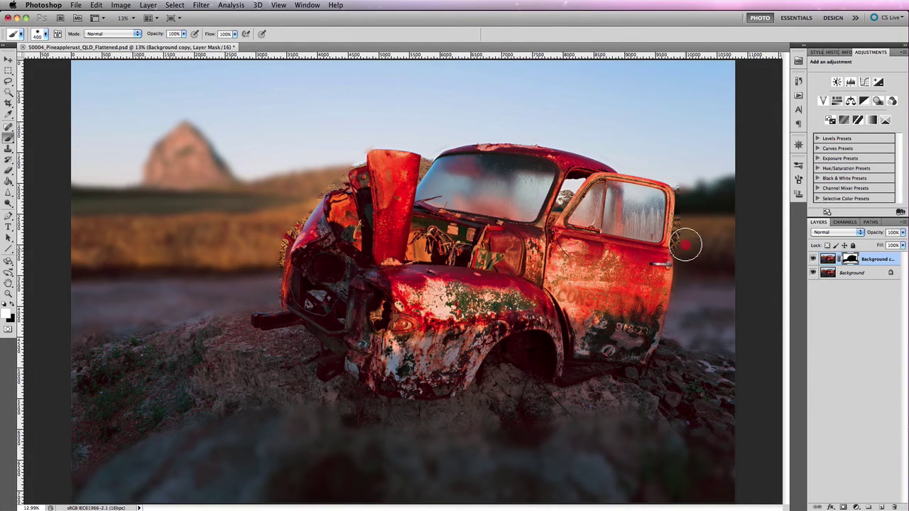
mouse_move(688, 215)
left_mouse_down()
mouse_move(682, 177)
mouse_move(688, 233)
left_mouse_up()
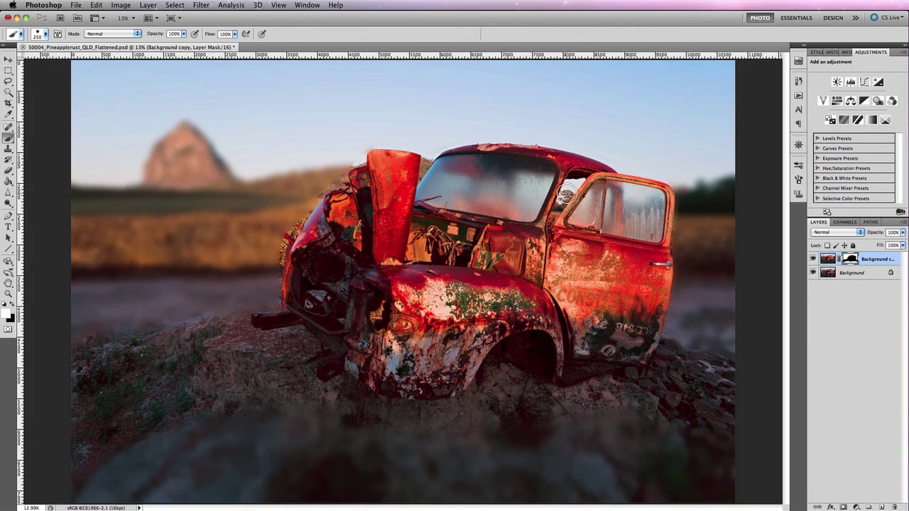
left_click_drag(565, 197, 570, 193)
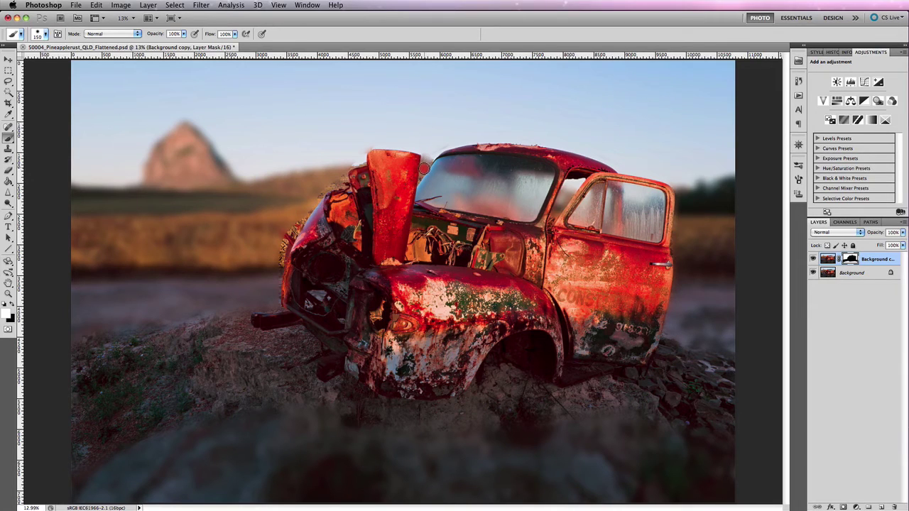
mouse_move(420, 146)
left_mouse_down()
mouse_move(443, 146)
mouse_move(436, 140)
mouse_move(420, 179)
mouse_move(440, 139)
left_mouse_up()
key("bracketright")
key("bracketright")
mouse_move(367, 145)
left_mouse_down()
mouse_move(340, 174)
mouse_move(342, 184)
mouse_move(311, 184)
left_mouse_up()
left_click(361, 159)
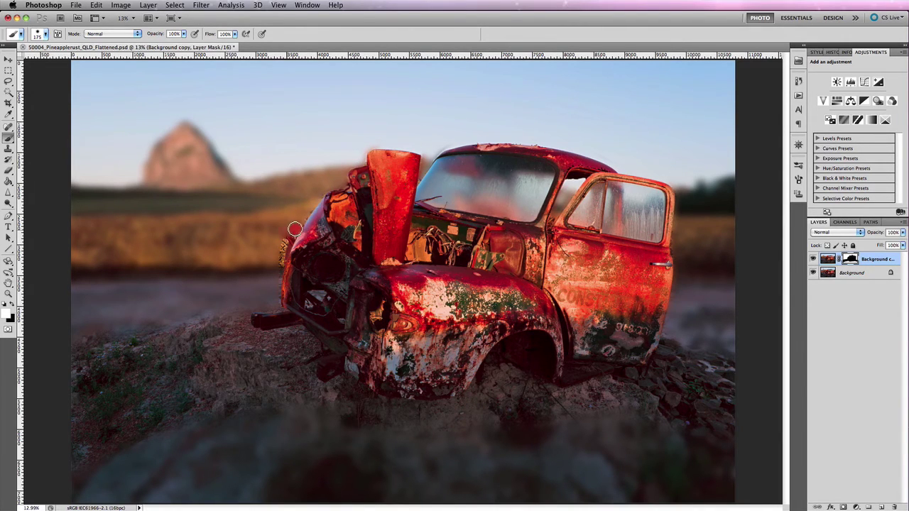
left_click_drag(294, 229, 276, 276)
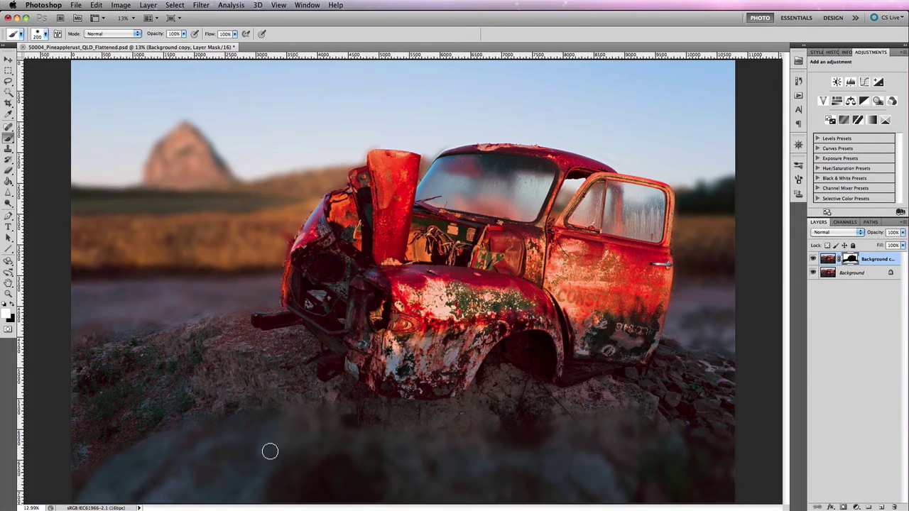
Step: Paint black with an enlarged brush over the lower-left foreground ground on the mask
key("bracketright")
key("bracketright")
key("bracketright")
key("bracketright")
left_click(10, 304)
key("bracketright")
key("bracketright")
mouse_move(97, 460)
left_mouse_down()
mouse_move(45, 465)
mouse_move(81, 466)
mouse_move(86, 478)
left_mouse_up()
left_click(11, 304)
key("bracketright")
key("bracketright")
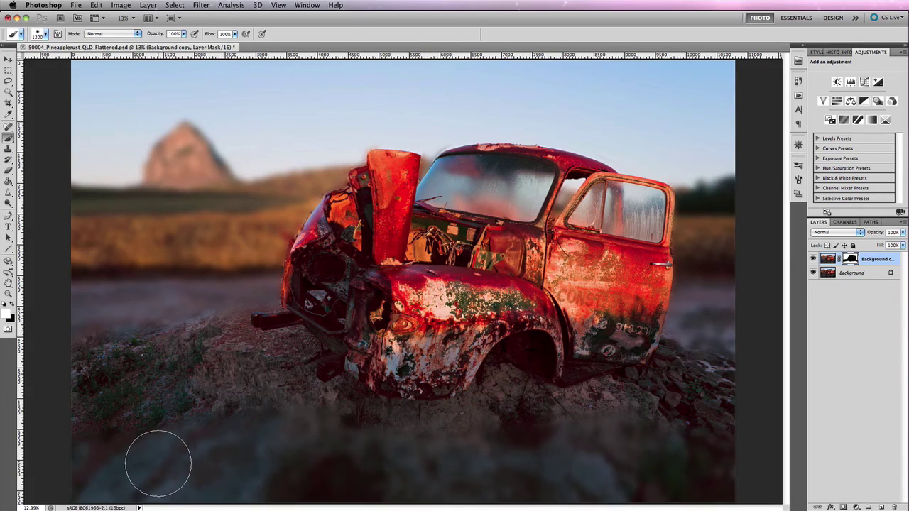
left_click(11, 304)
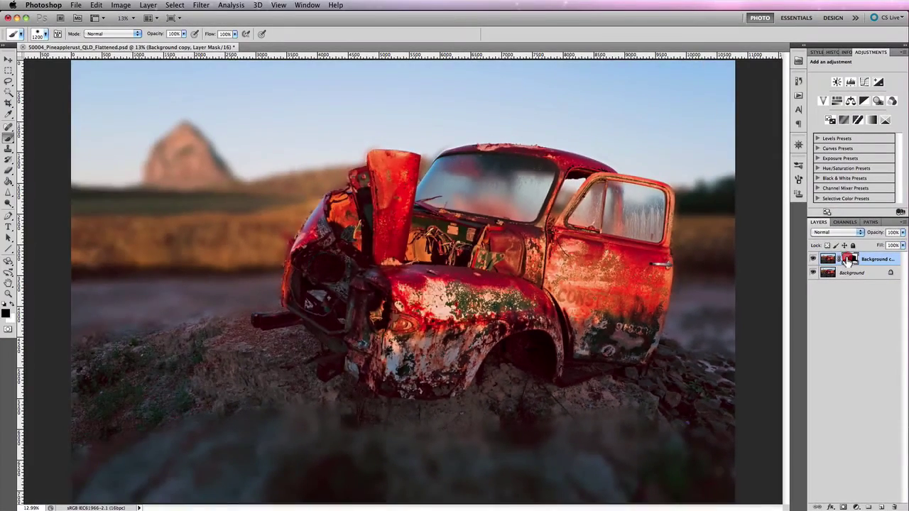
Step: Show the layer mask alone on the canvas as a black-and-white image
left_click(790, 86, "alt")
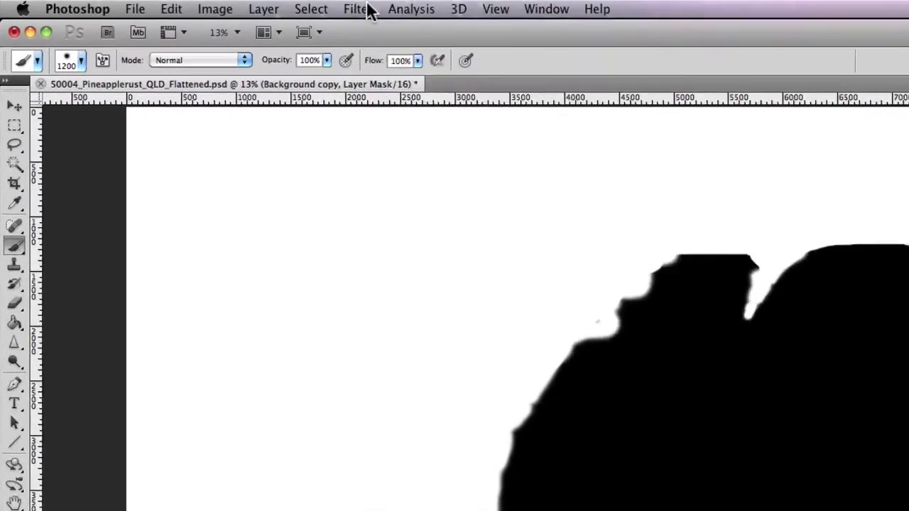
Step: Apply a 9.7-pixel Gaussian Blur to the layer mask to feather its edges
left_click(201, 5)
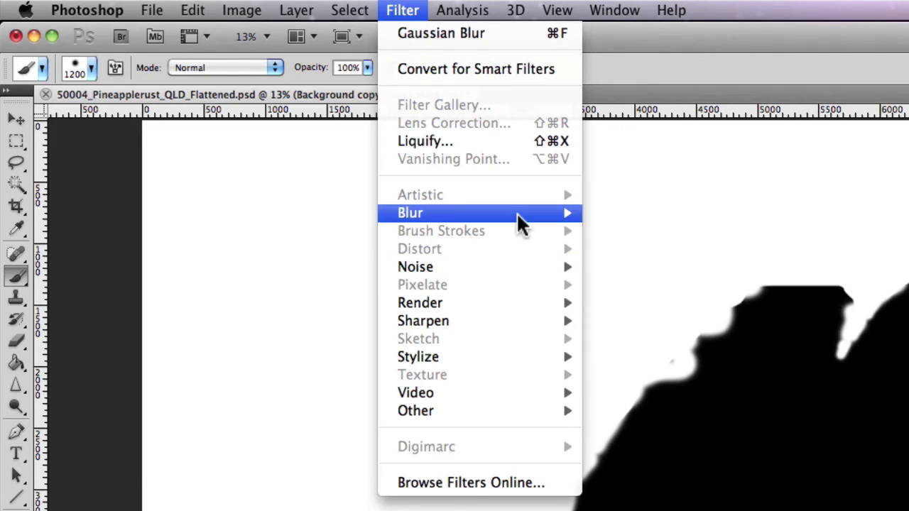
mouse_move(520, 222)
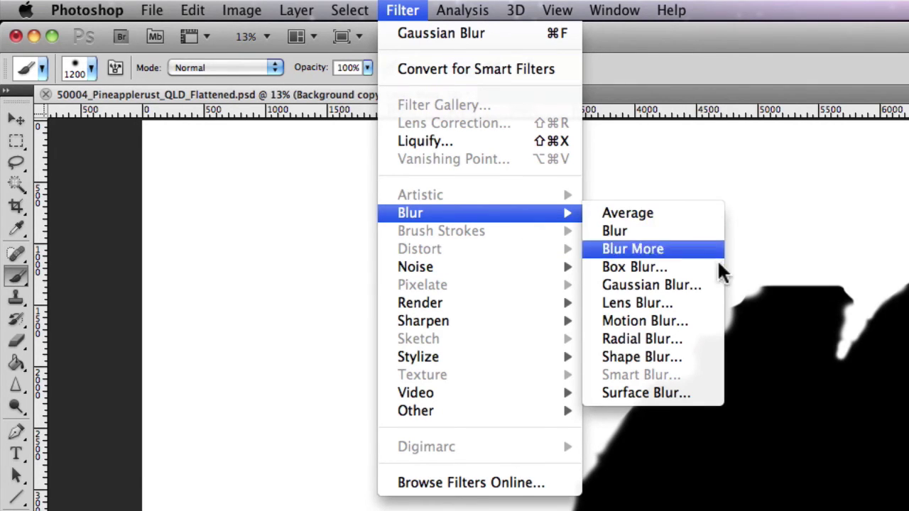
left_click(719, 290)
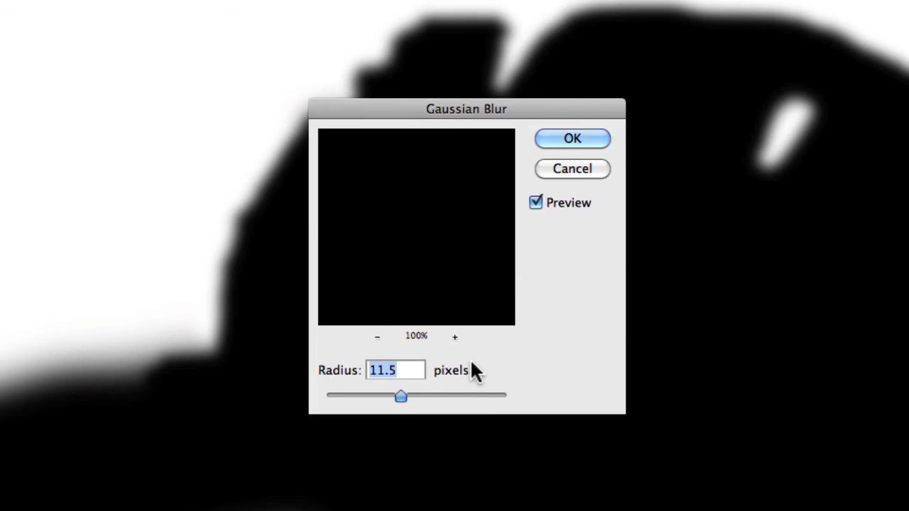
left_click(395, 369)
type("9.7")
key("Tab")
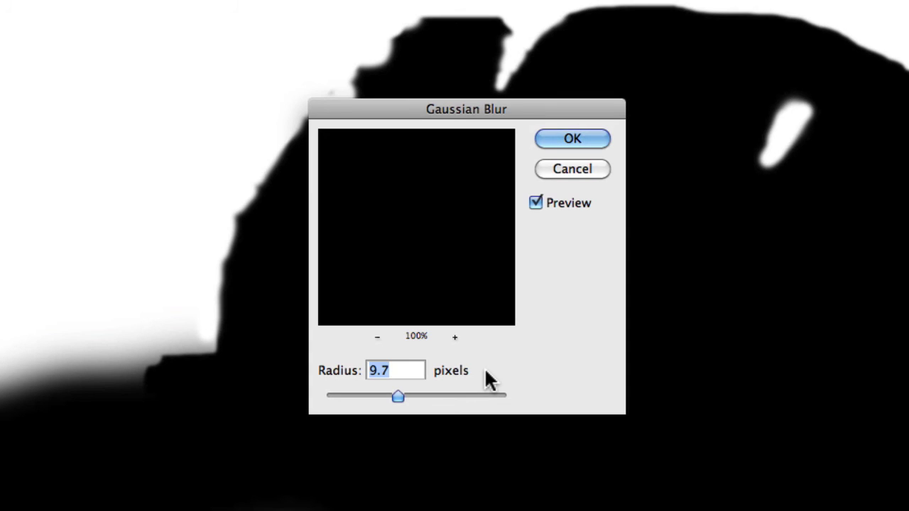
left_click(554, 138)
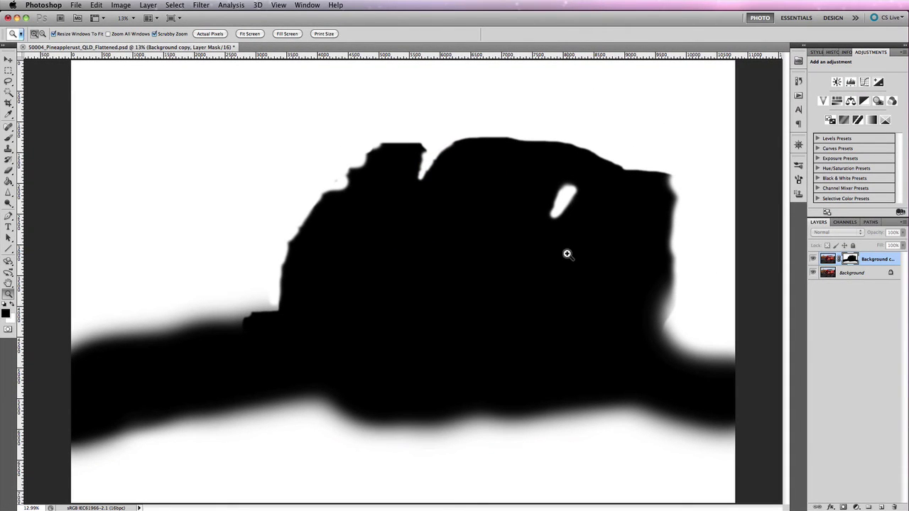
Step: Return to the colour image, zoom in on the front fender edge, then fit the image on screen
left_click(828, 260)
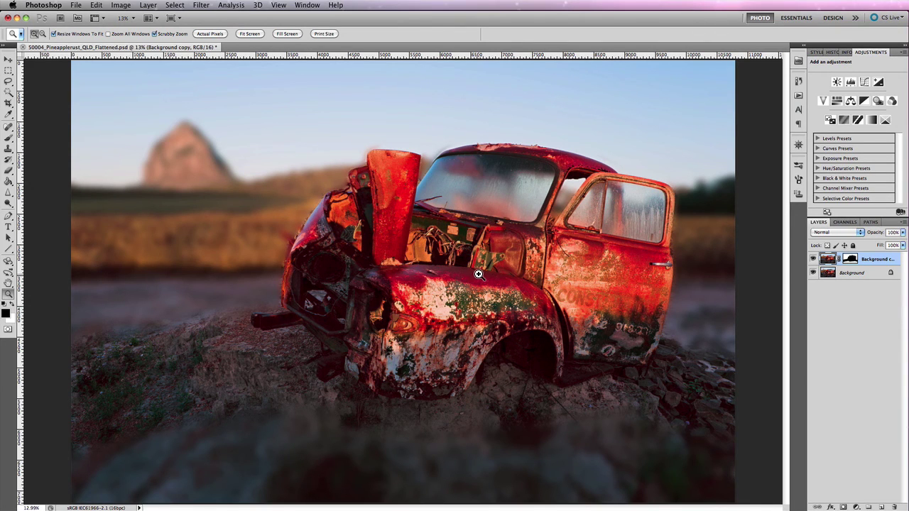
left_click(317, 256)
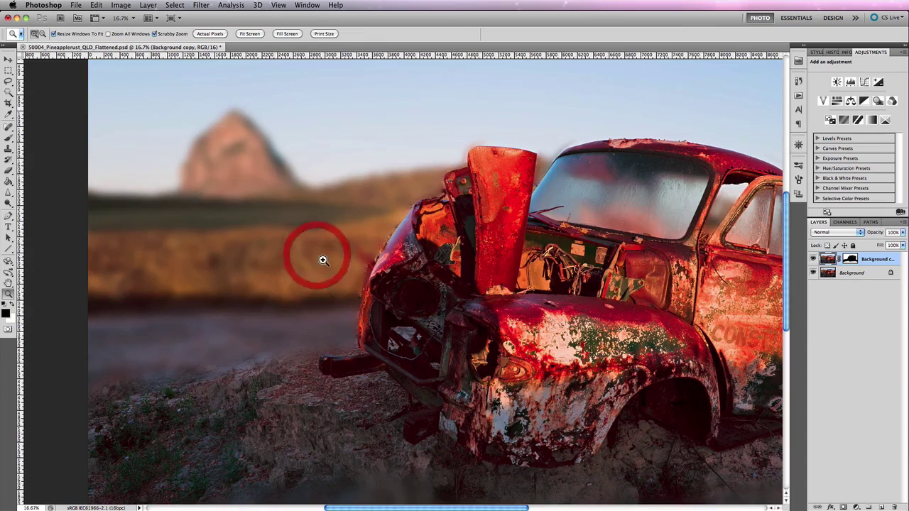
left_click(413, 248)
left_click(412, 247)
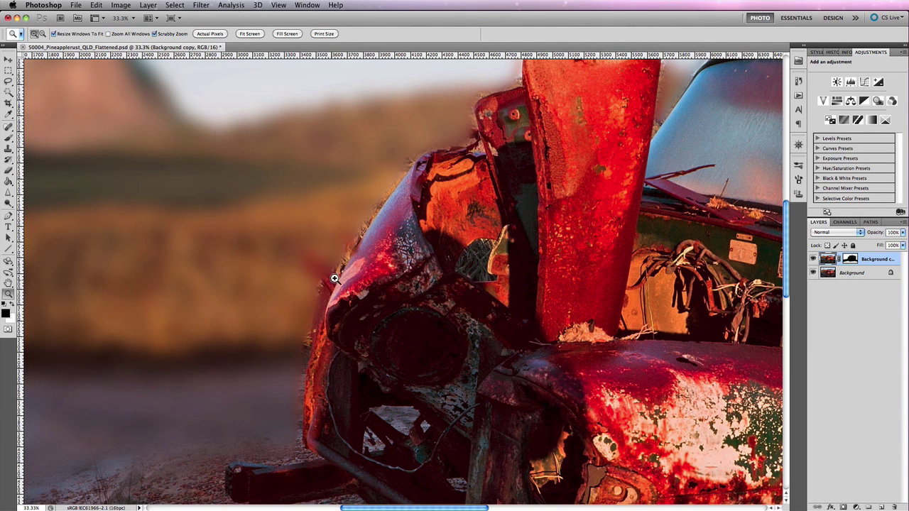
right_click(343, 276)
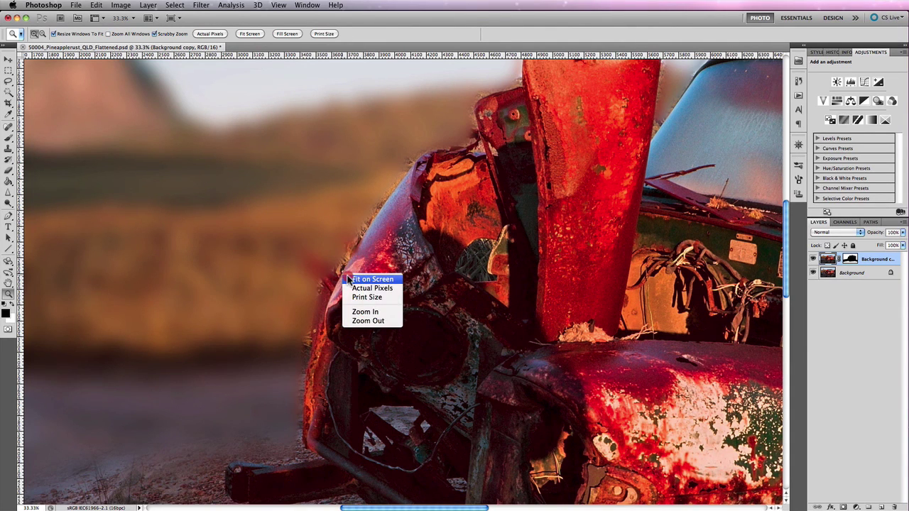
left_click(349, 280)
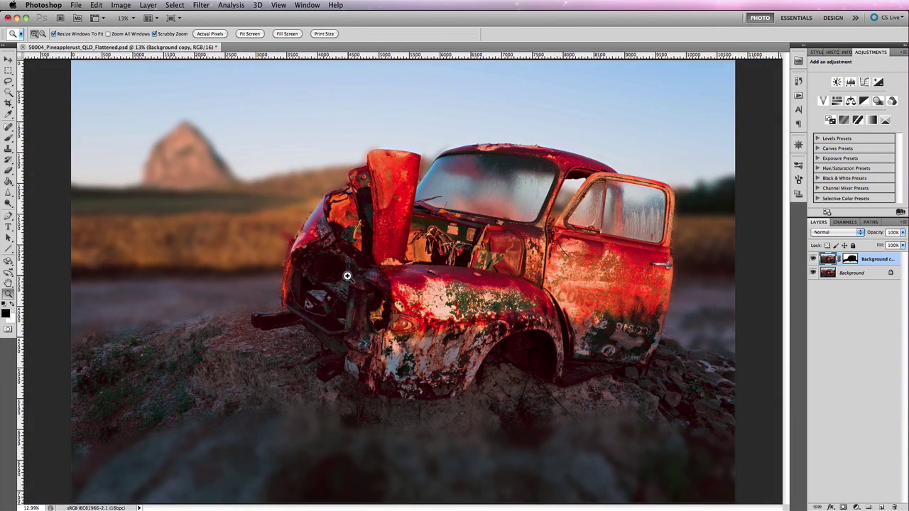